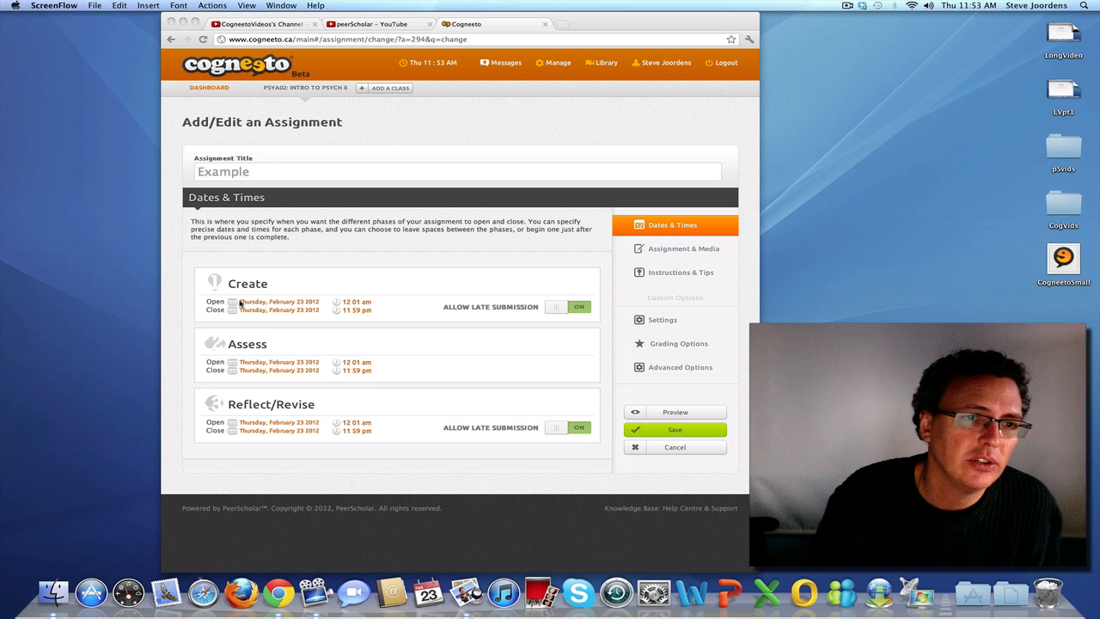
# View the calendar for the Create phase's opening date, and switch the phase's late submission option off and back on
pyautogui.click(238, 303)
pyautogui.click(251, 304)
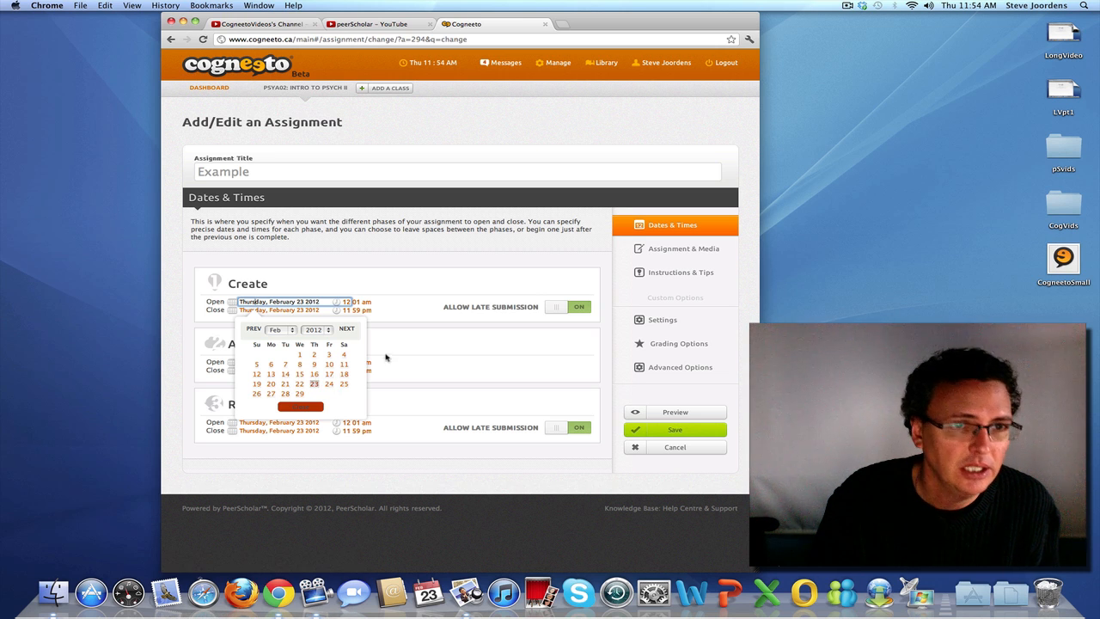
pyautogui.click(316, 406)
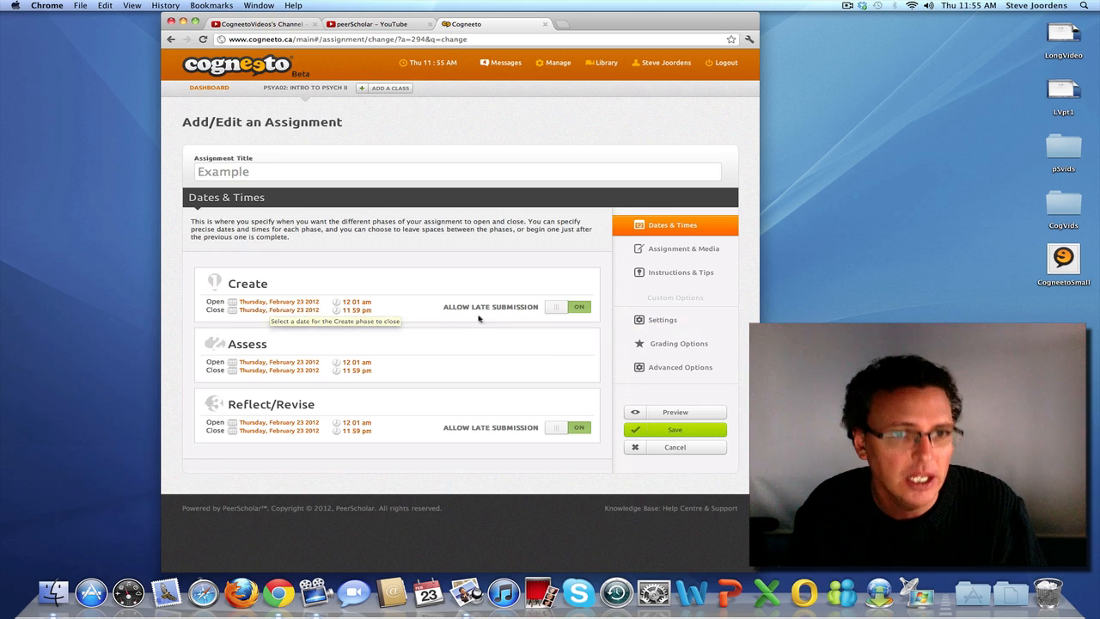
pyautogui.click(575, 308)
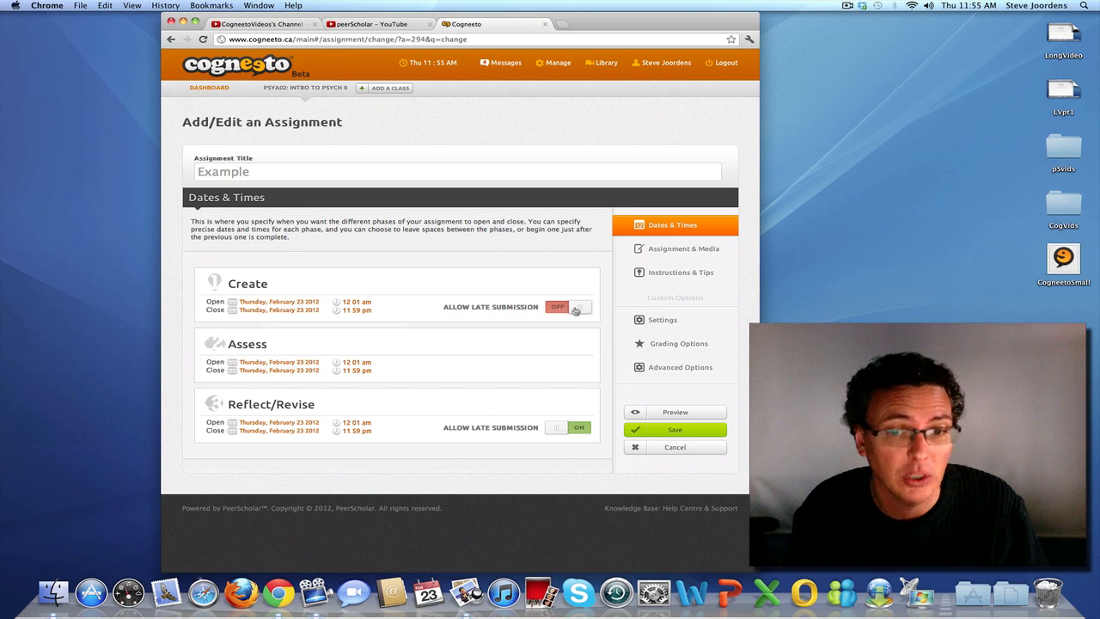
pyautogui.click(576, 308)
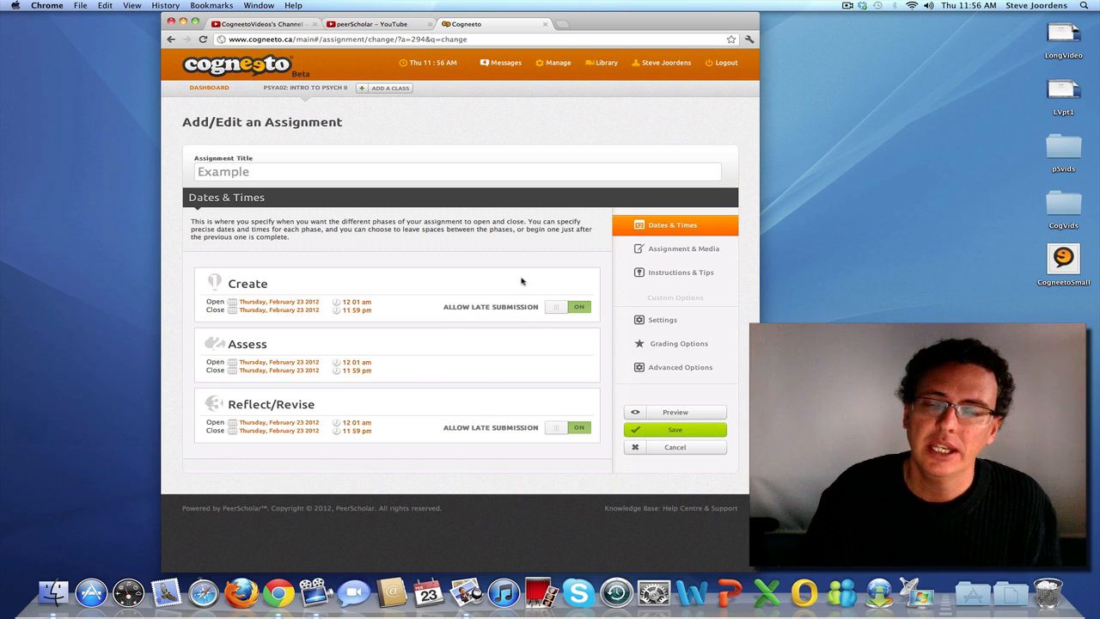
# Enter "The big picture of this assignment" as the assignment description in the Assignment & Media section
pyautogui.click(671, 251)
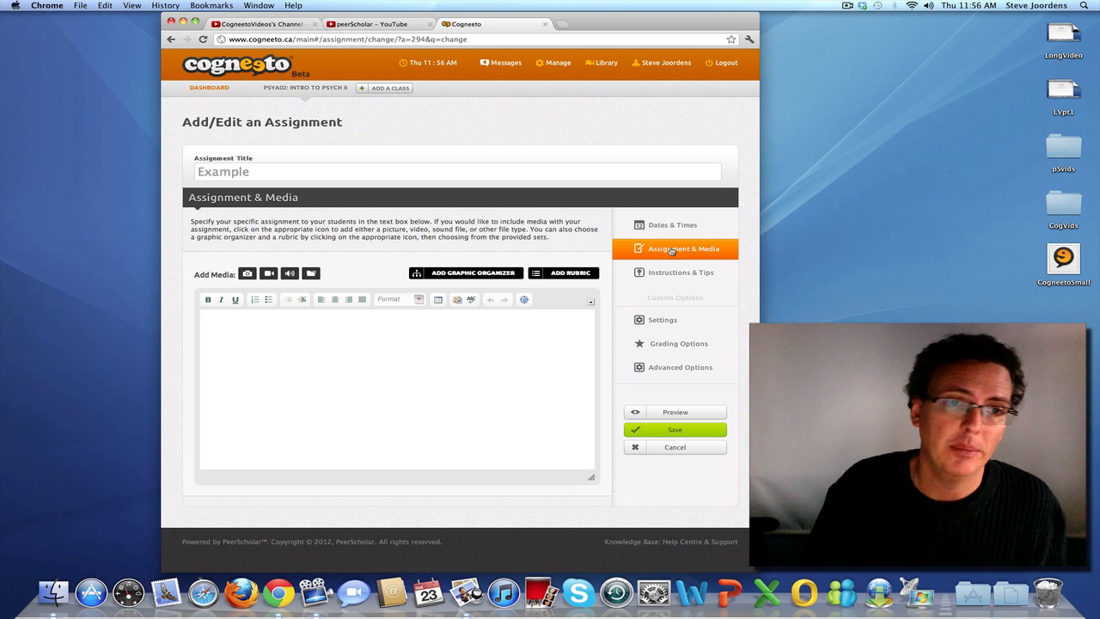
pyautogui.click(255, 331)
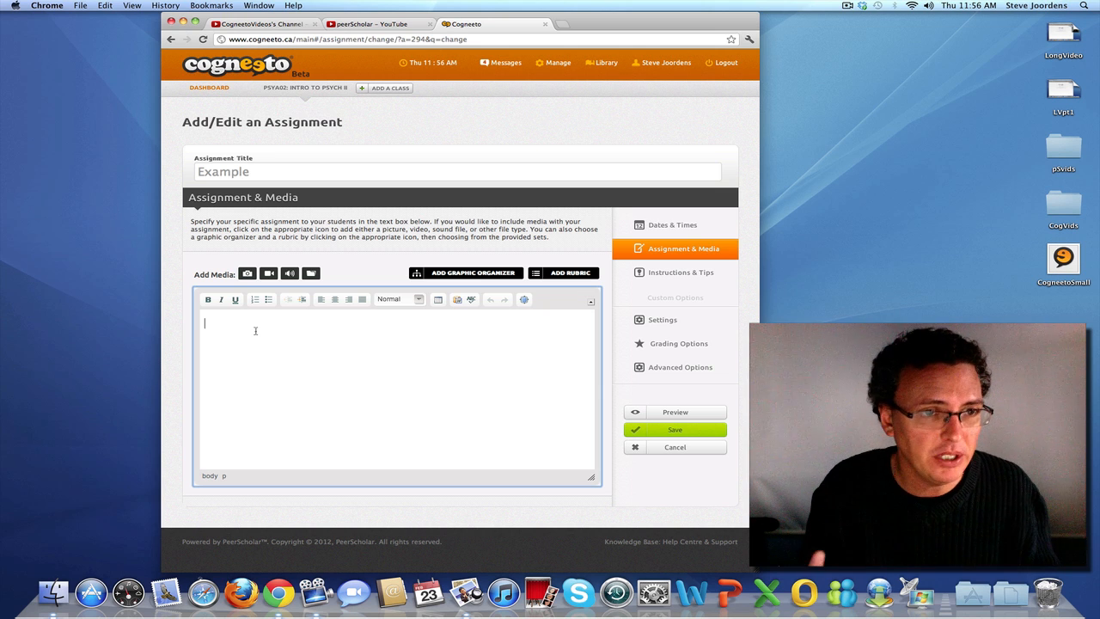
pyautogui.write('Th')
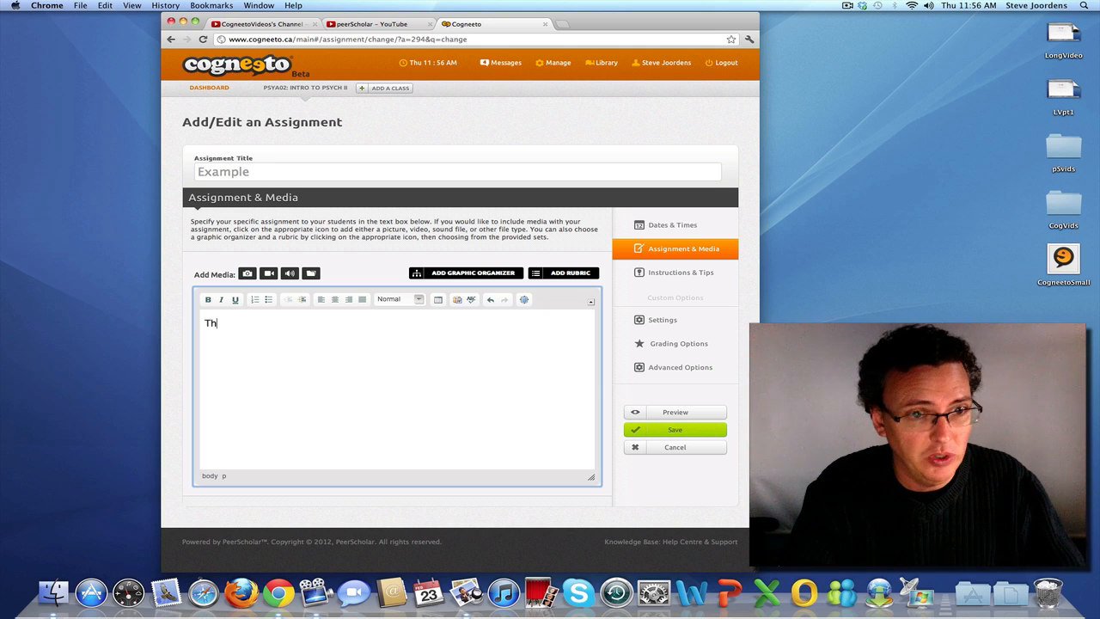
pyautogui.write('e bi')
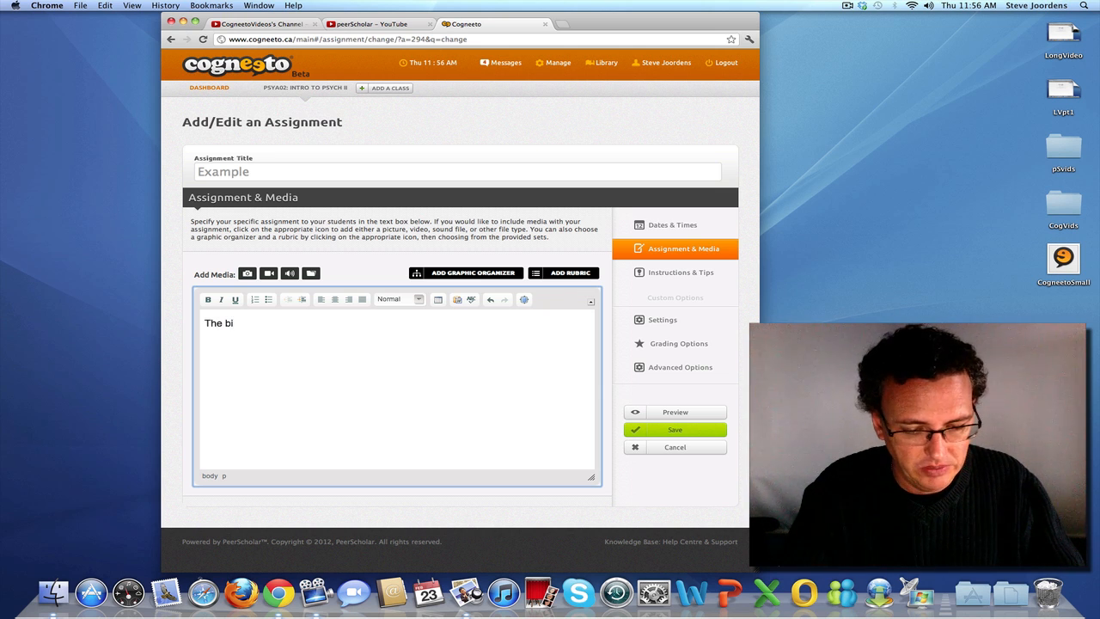
pyautogui.write('g picture ')
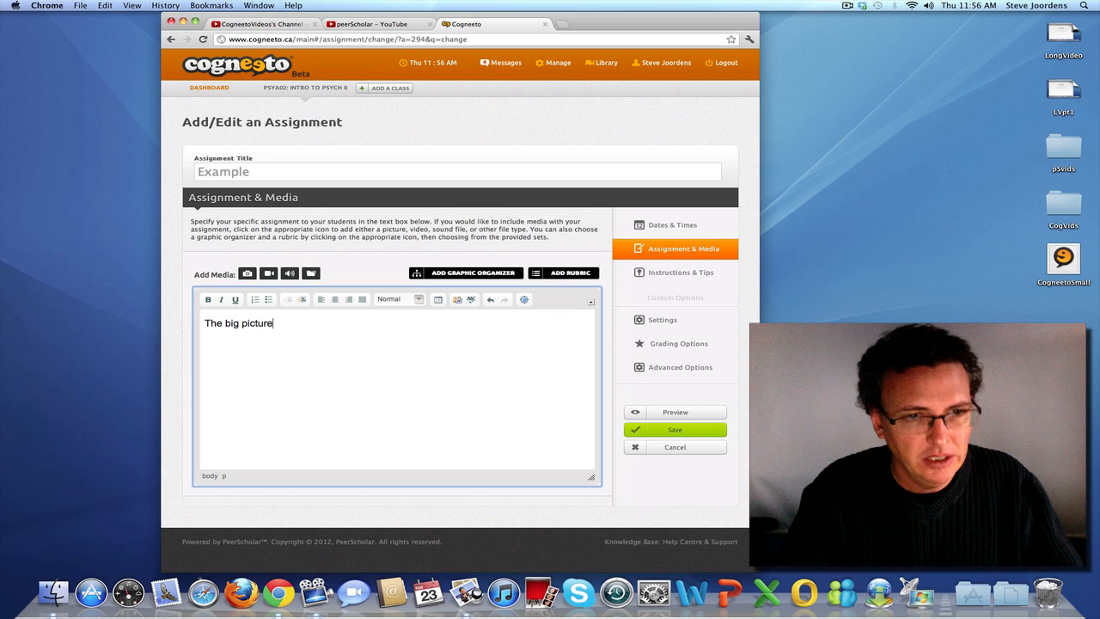
pyautogui.write('of this')
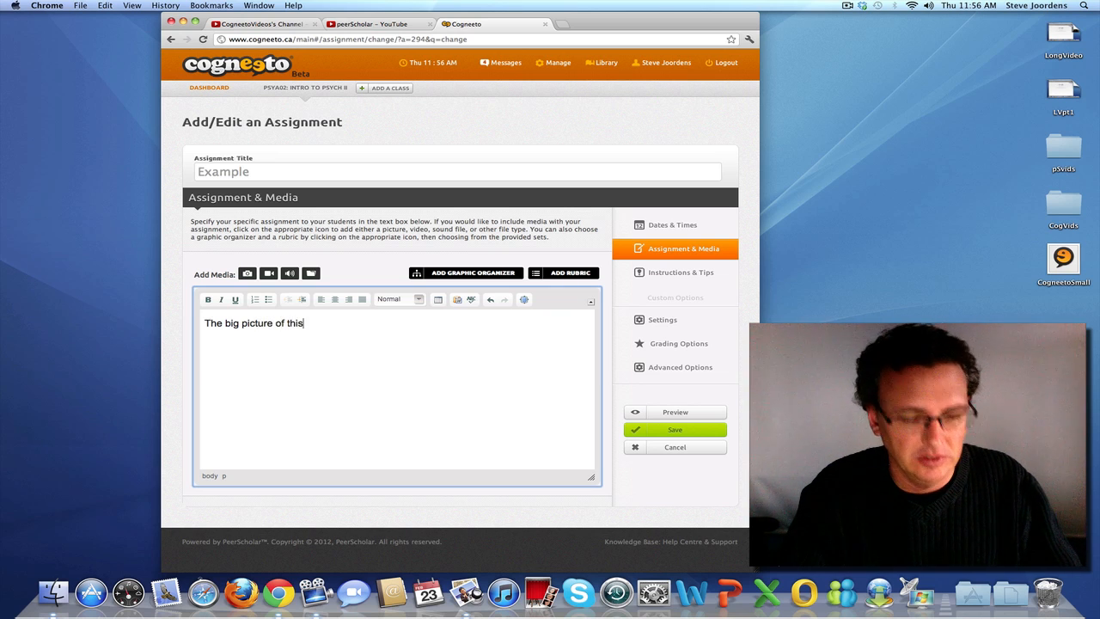
pyautogui.write(' assig')
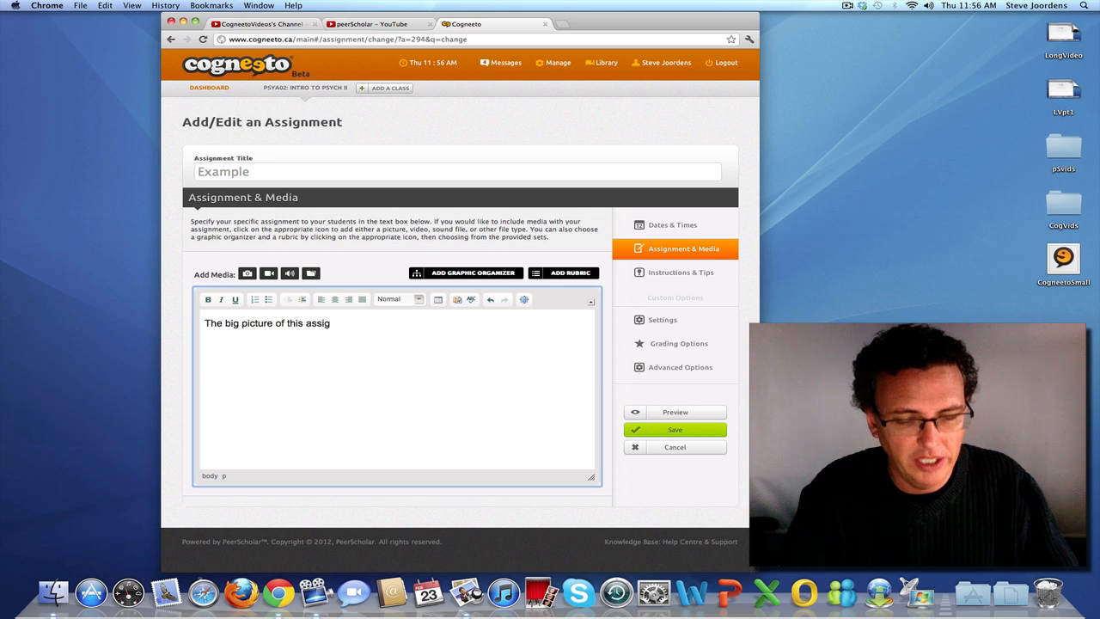
pyautogui.write('nment')
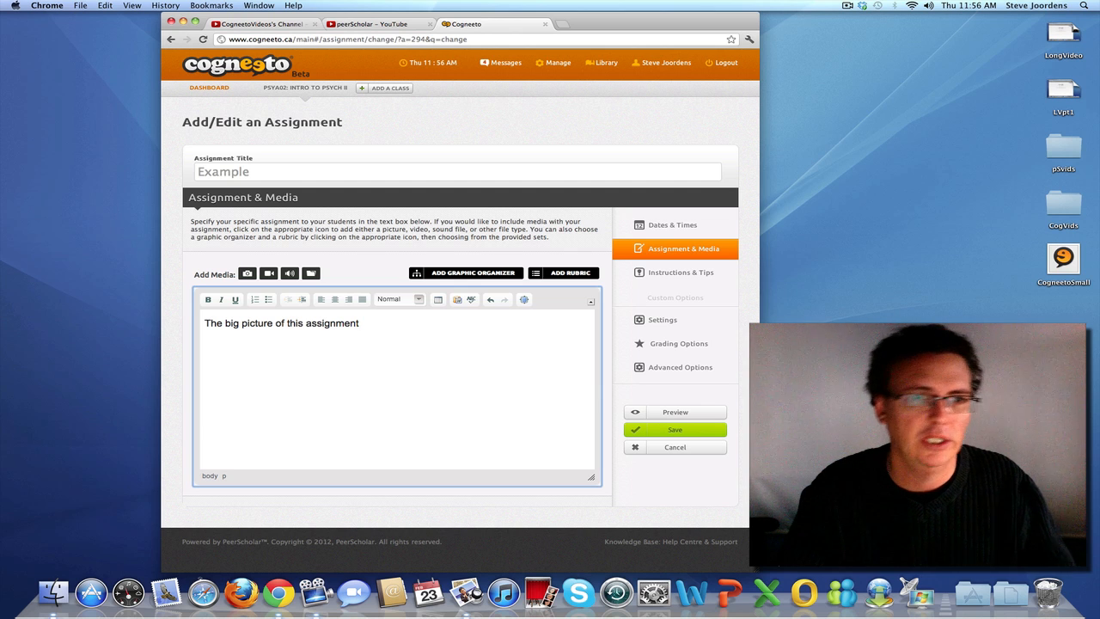
# Upload the CogneetoSmall image from the Desktop as media for the assignment
pyautogui.click(247, 274)
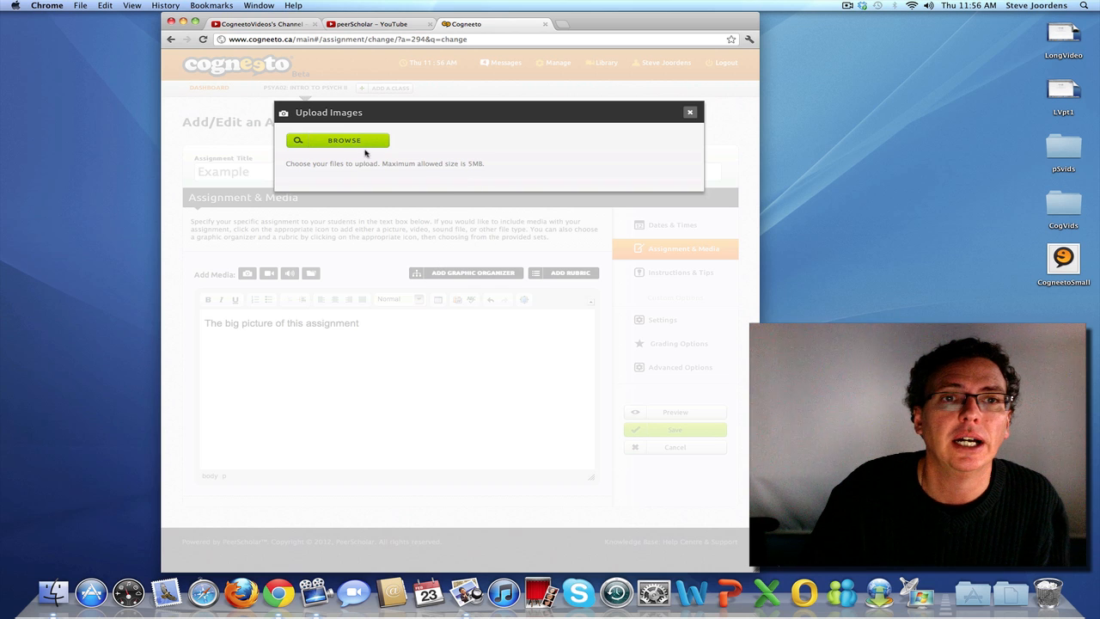
pyautogui.click(368, 145)
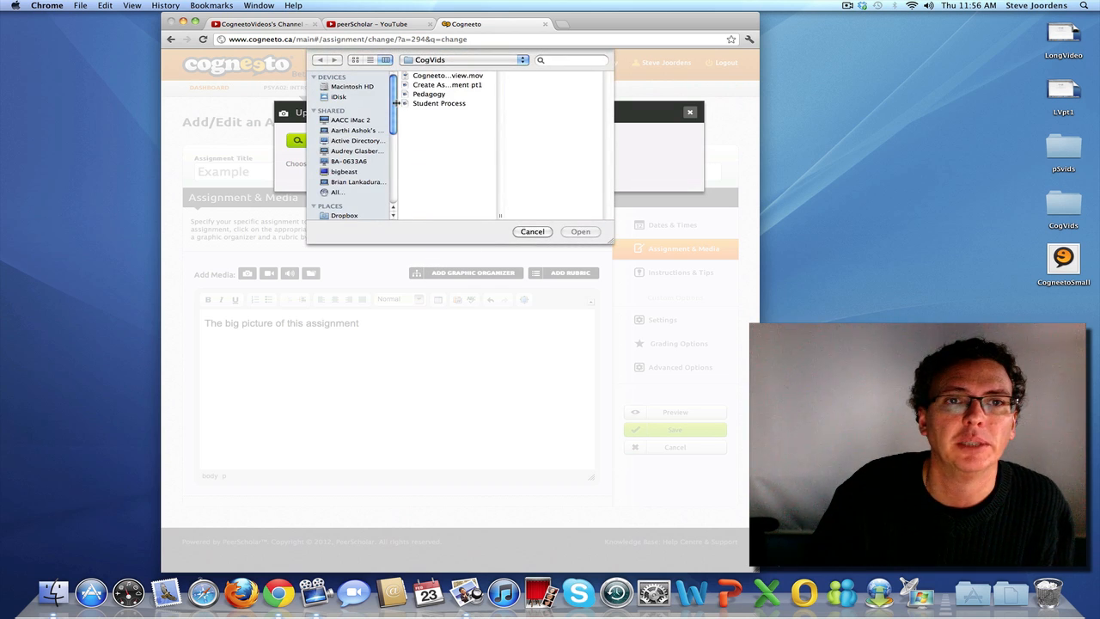
pyautogui.moveTo(394, 104); pyautogui.dragTo(389, 157)
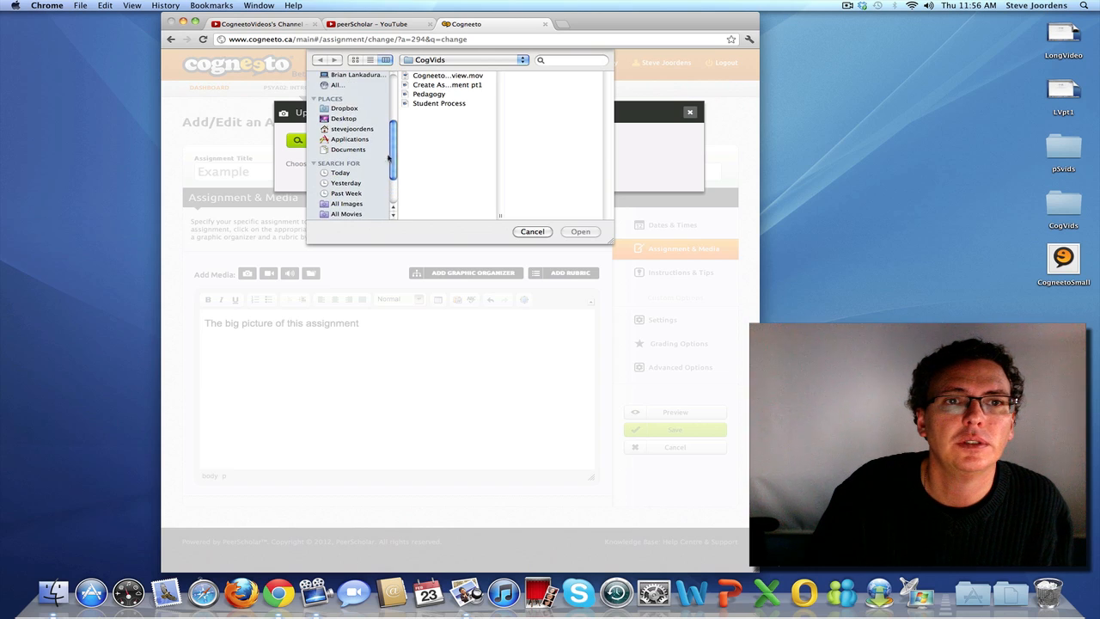
pyautogui.click(348, 119)
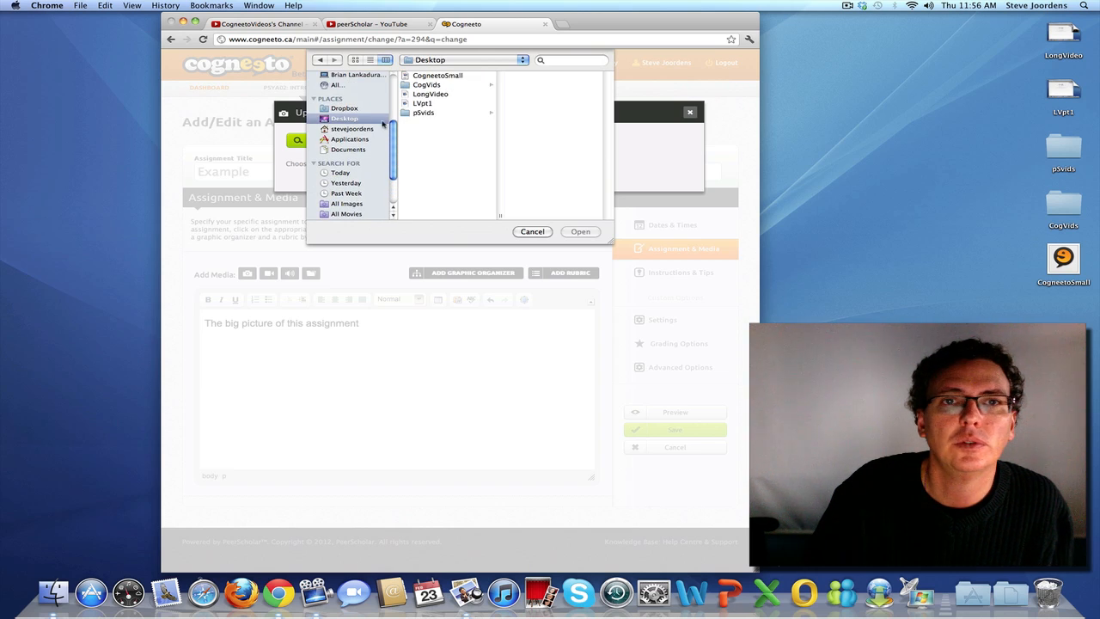
pyautogui.click(434, 77)
pyautogui.click(580, 232)
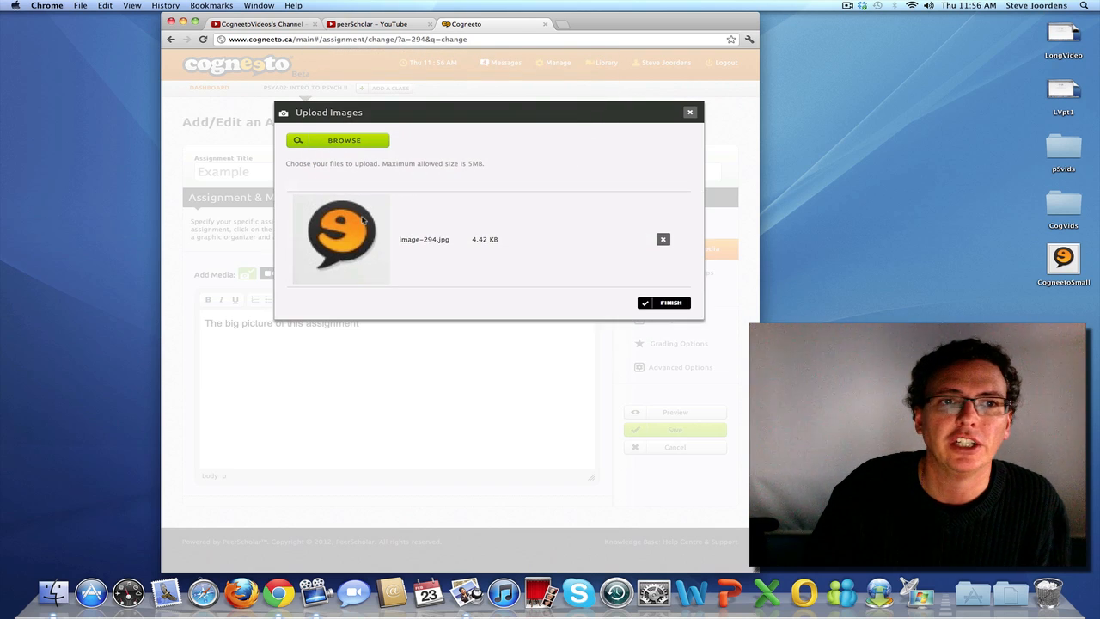
pyautogui.click(658, 303)
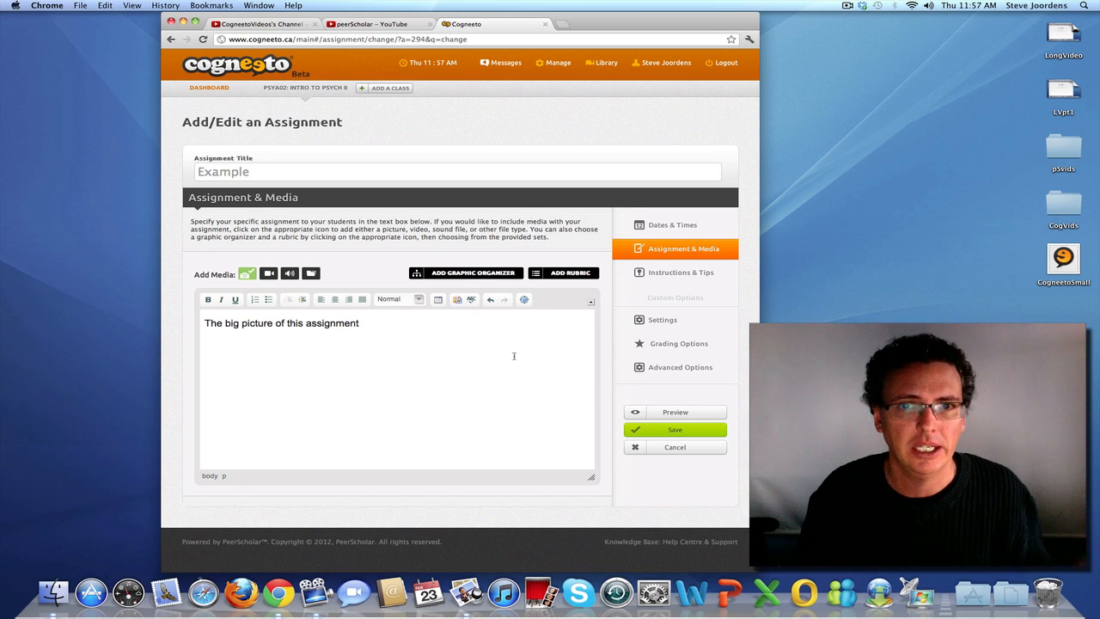
# Enter "In this phase ..." as the Instructions & Tips text for the Create phase
pyautogui.click(660, 274)
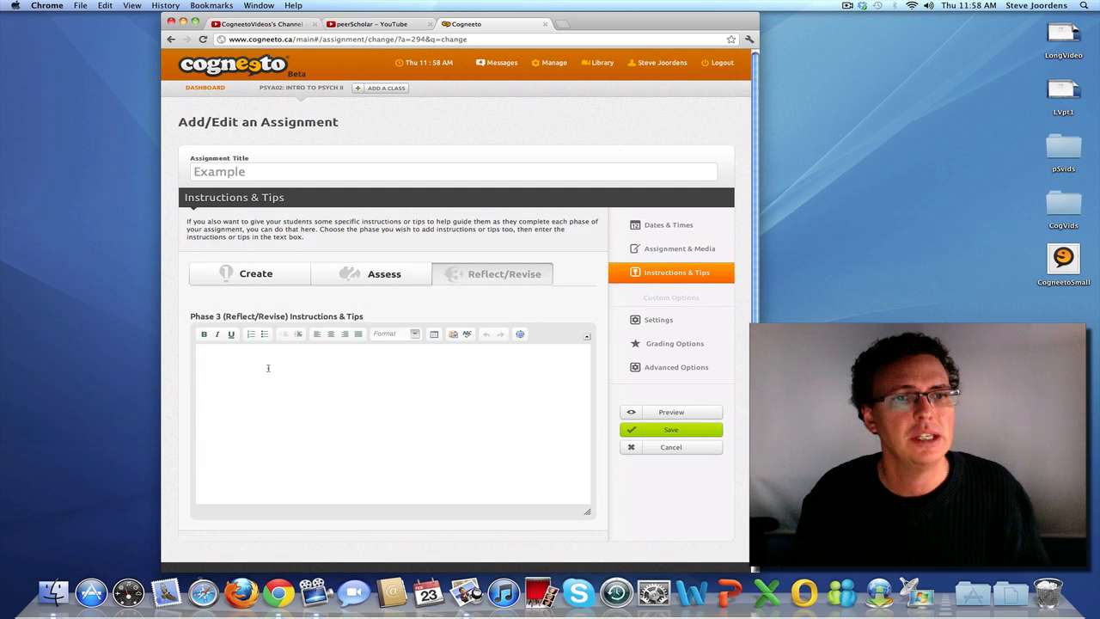
pyautogui.click(275, 273)
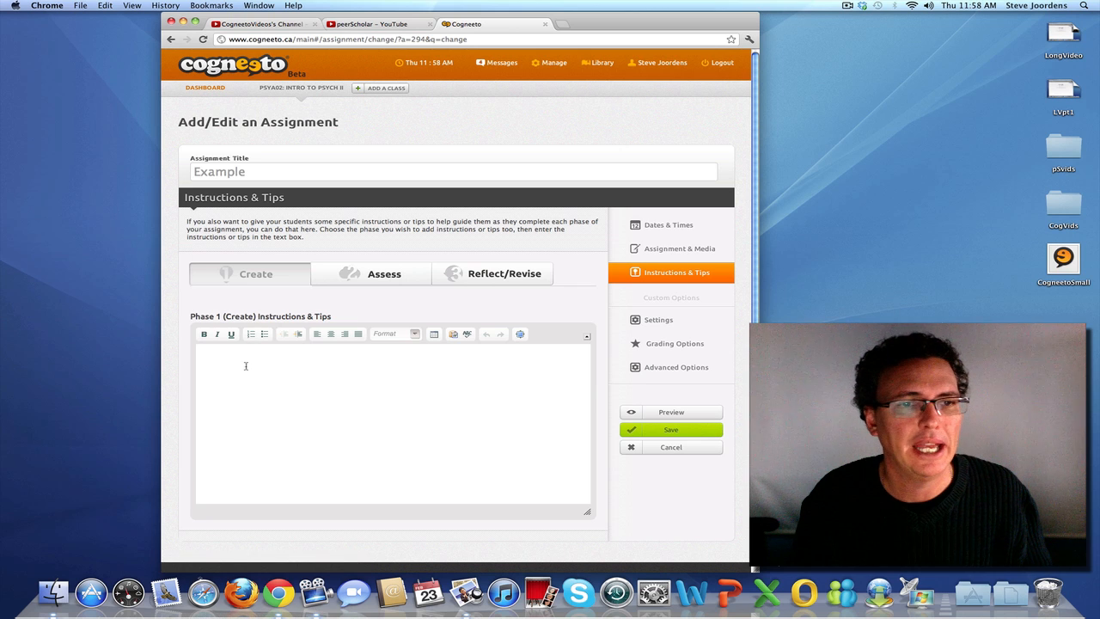
pyautogui.click(251, 365)
pyautogui.write('In')
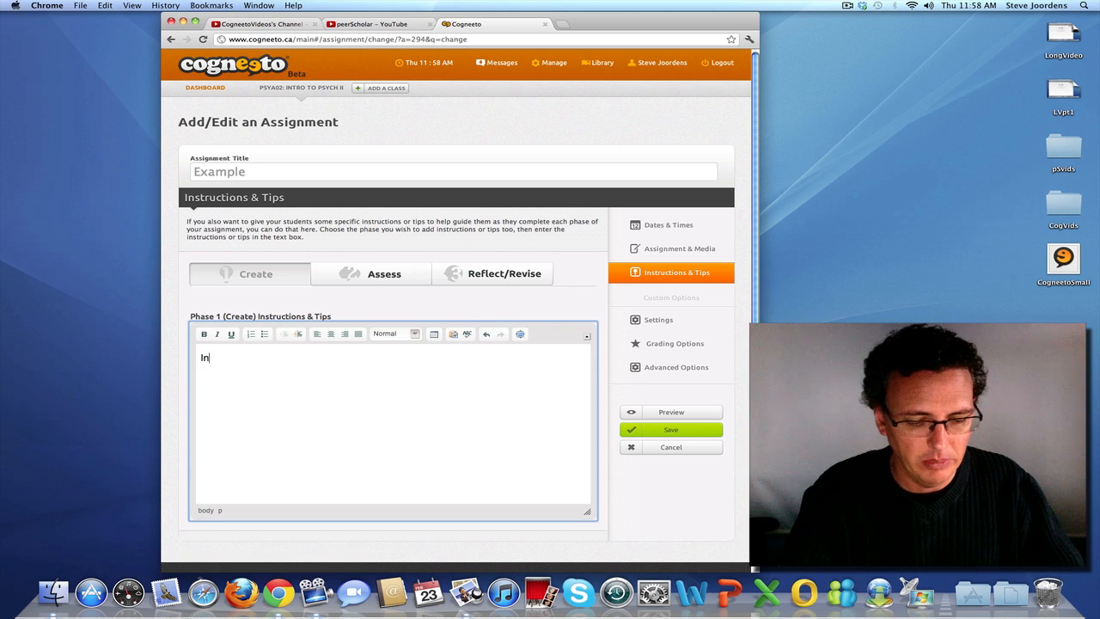
pyautogui.write(' this ')
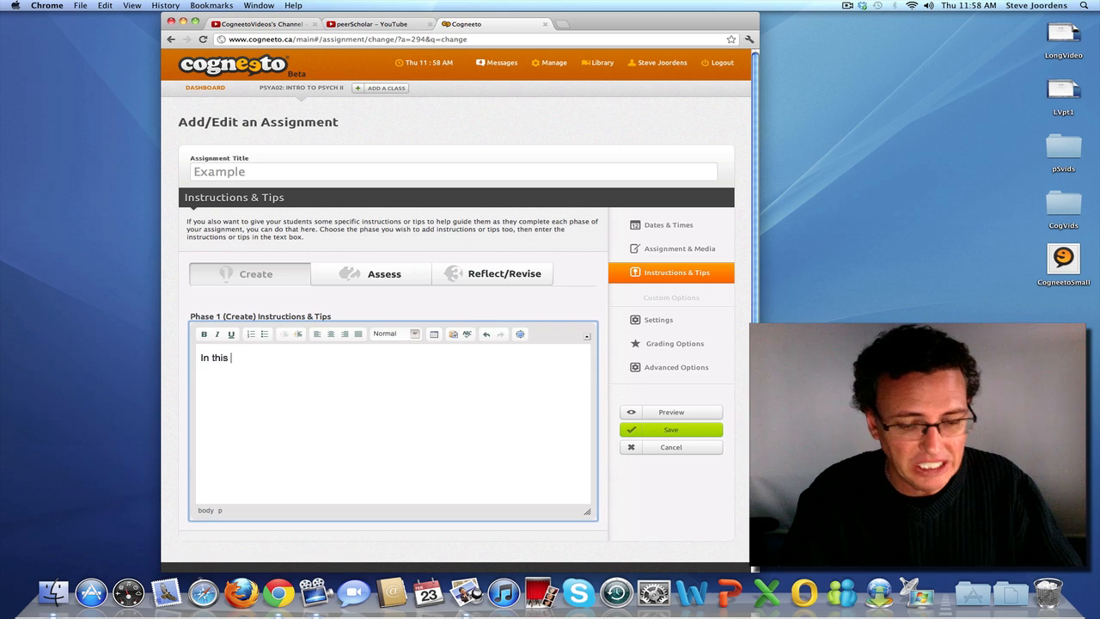
pyautogui.write('phase ')
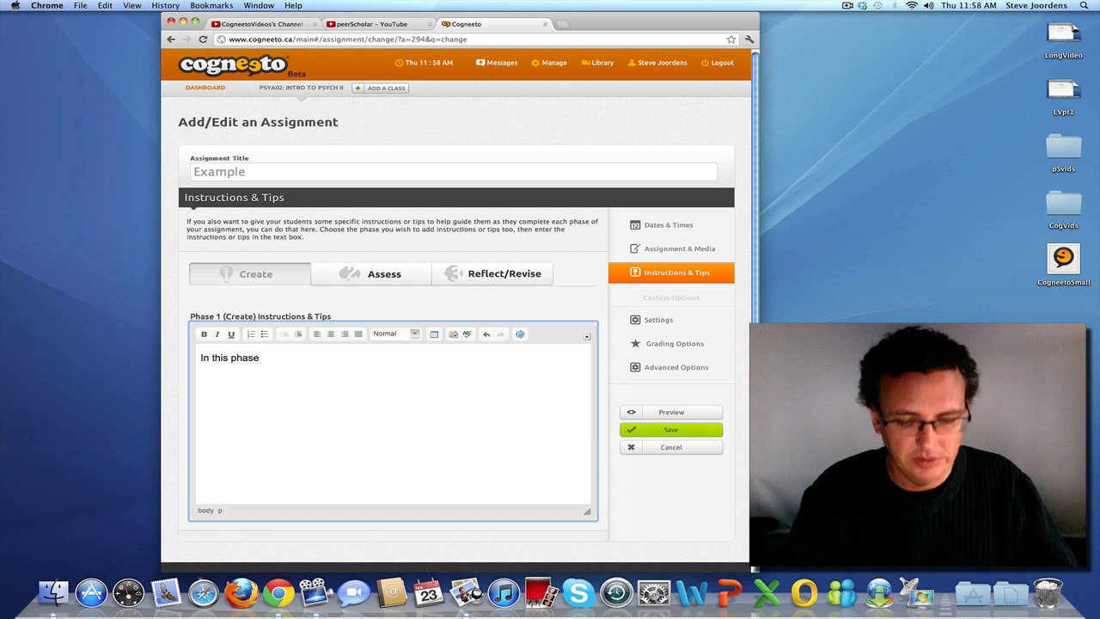
pyautogui.write('...')
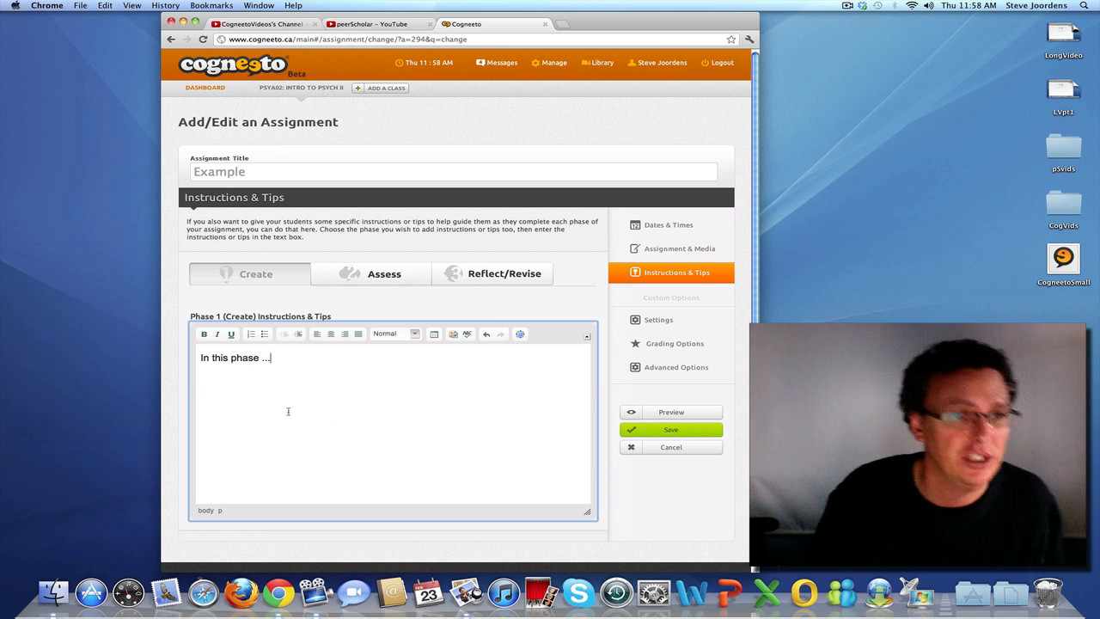
# View the Instructions & Tips editors for the Assess and Reflect/Revise phases
pyautogui.click(372, 283)
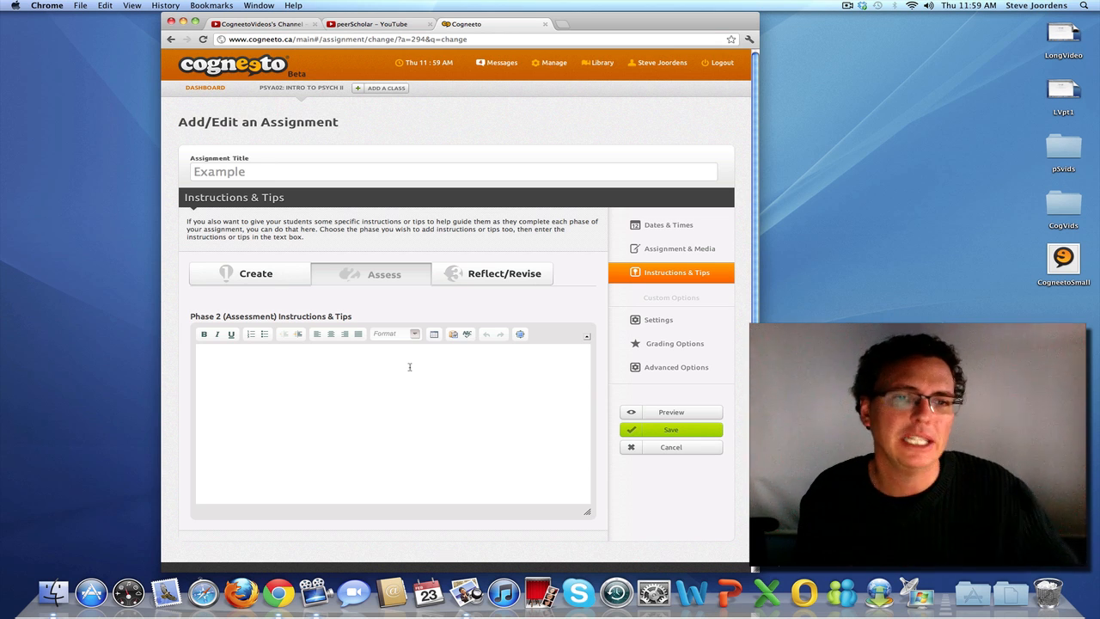
pyautogui.click(409, 367)
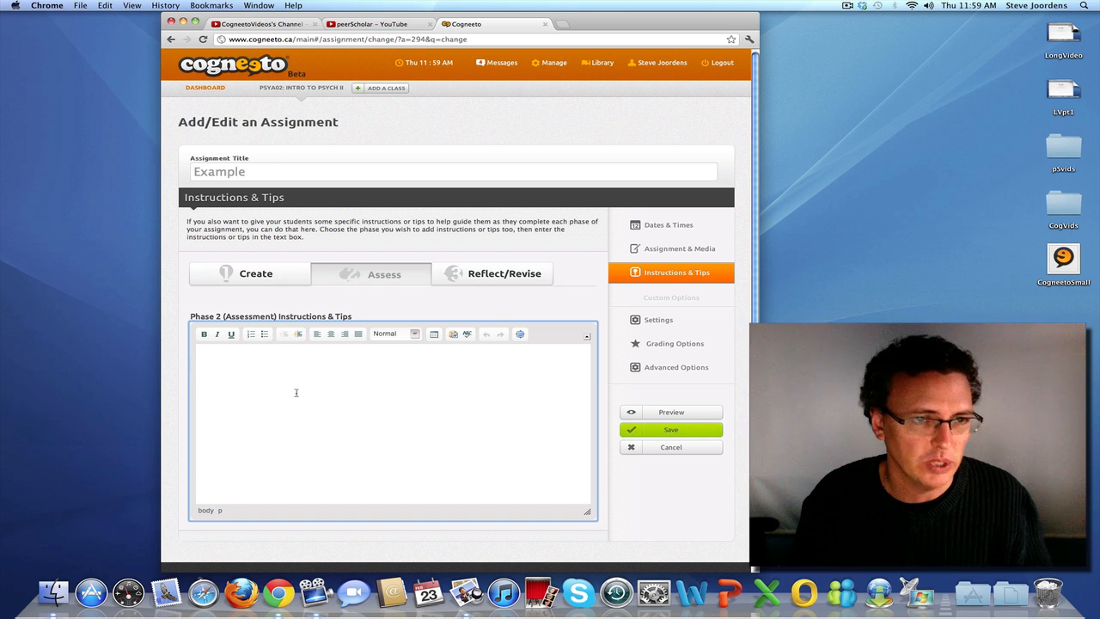
pyautogui.click(486, 273)
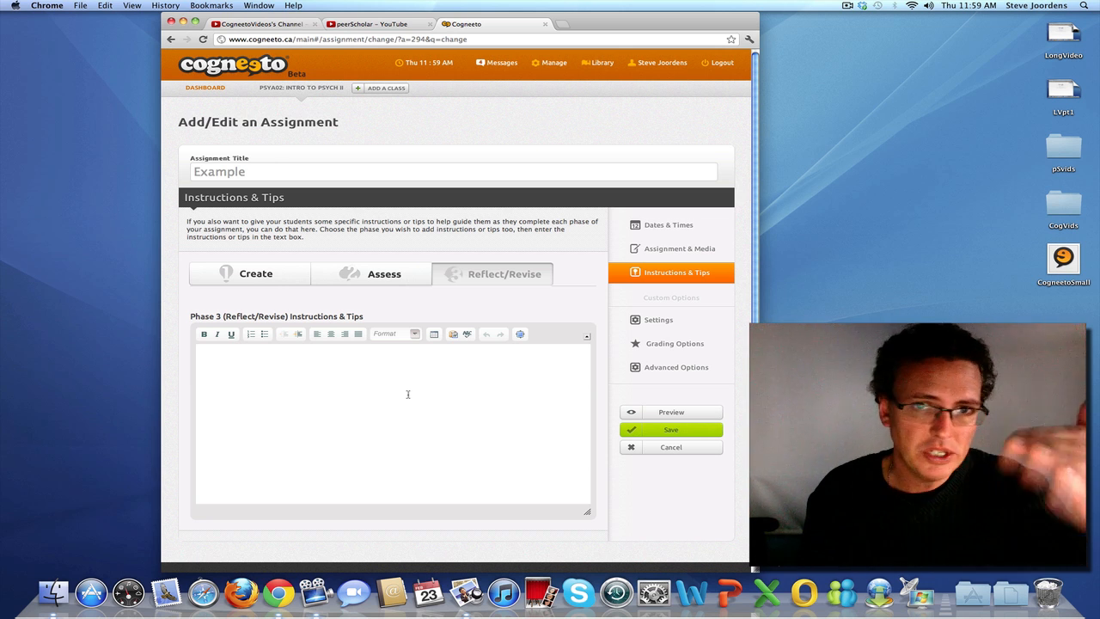
# Save the assignment and look through the assignment list of the PsyA02: Intro to Psych II course
pyautogui.click(674, 431)
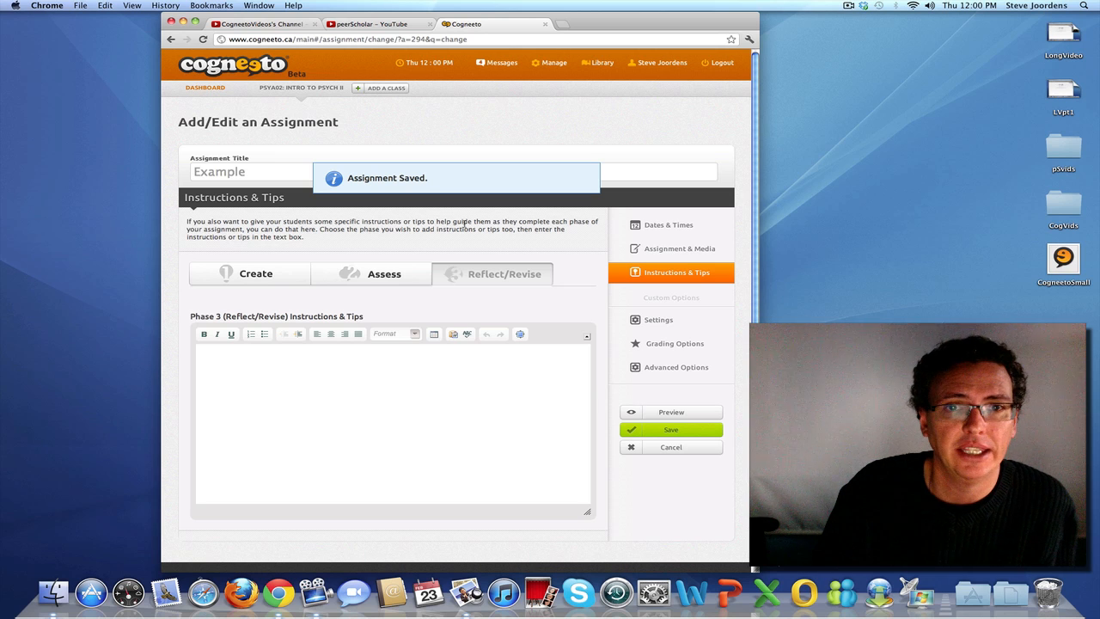
pyautogui.click(326, 89)
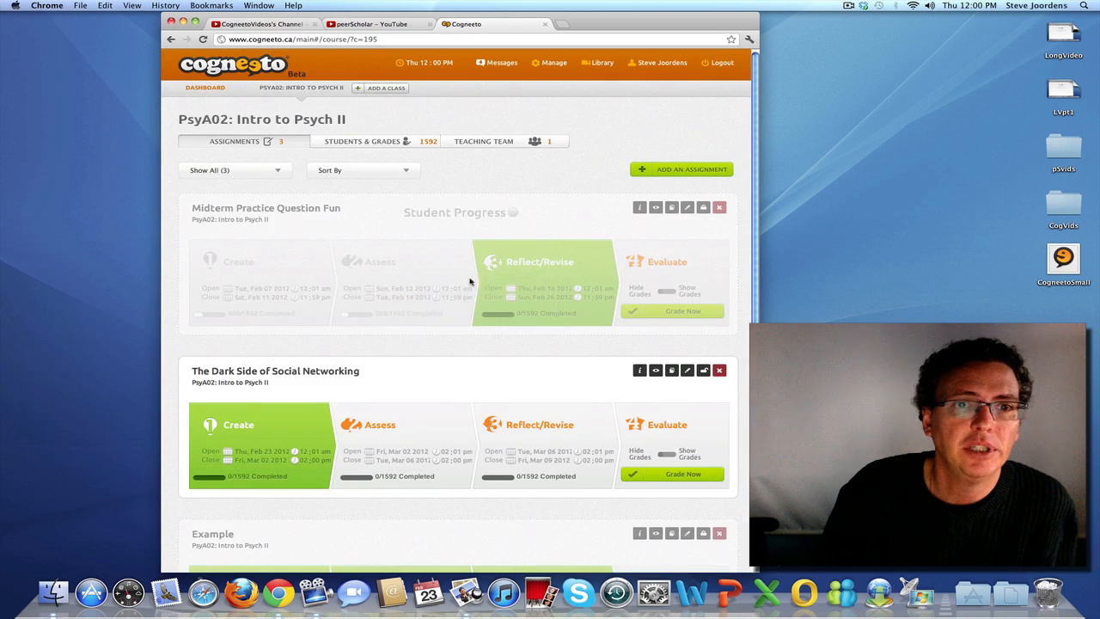
pyautogui.scroll(-5, 352, 416)
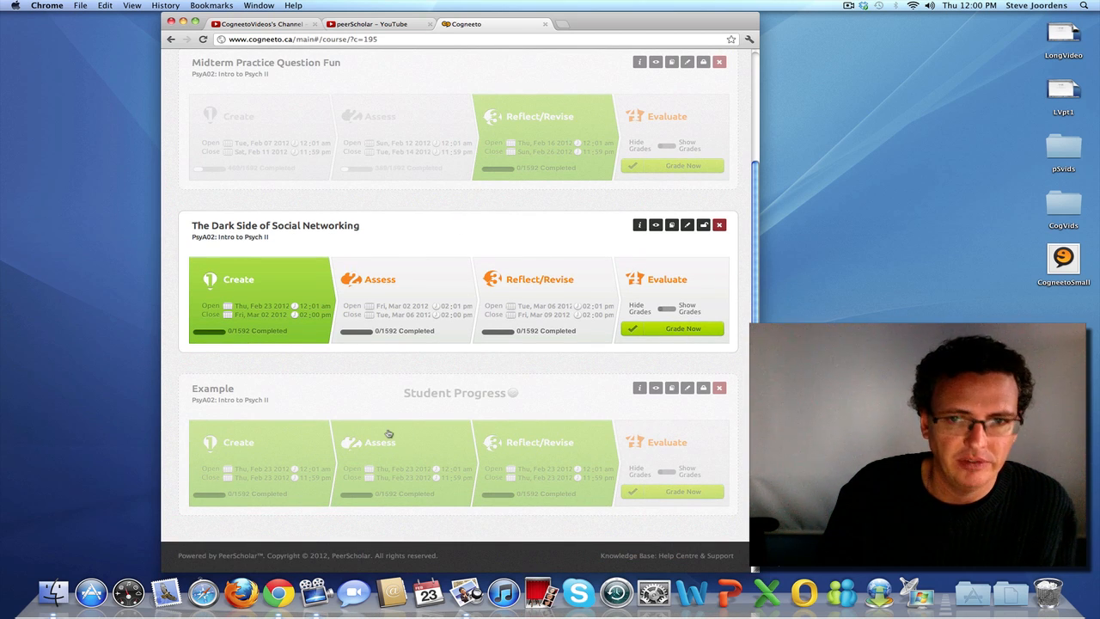
pyautogui.scroll(2, 388, 433)
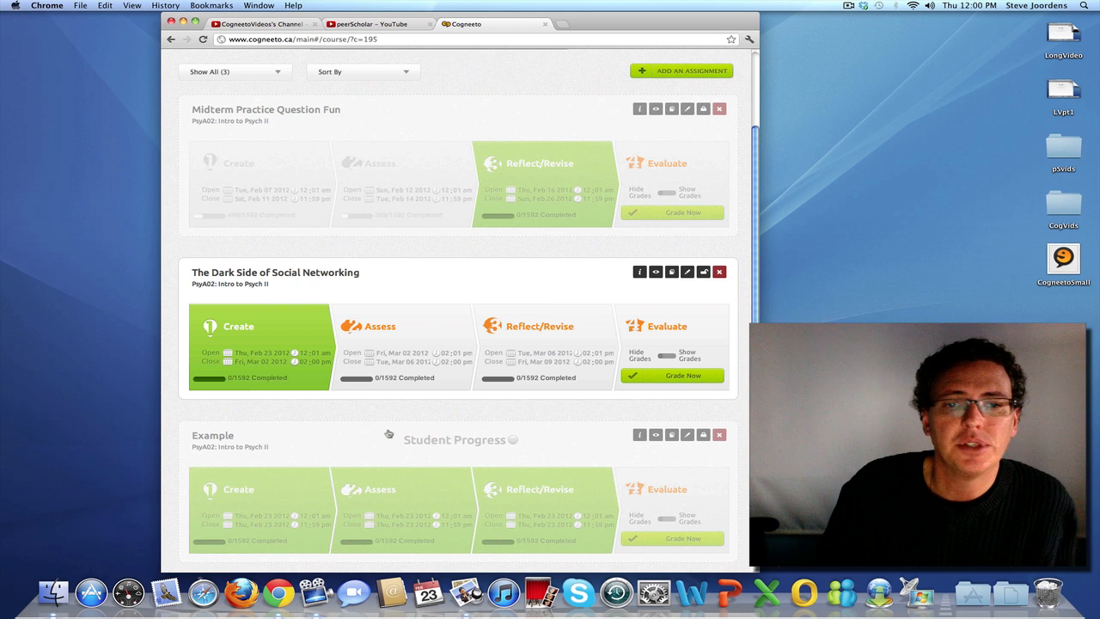